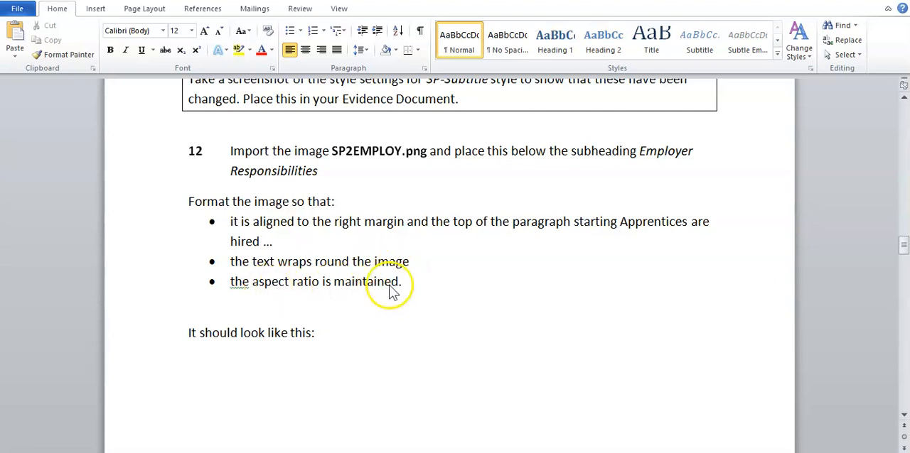
# Review the task 12 image instructions and the sample layout below them in the revision document
pyautogui.scroll(-5, 398, 333)
pyautogui.scroll(-4, 403, 337)
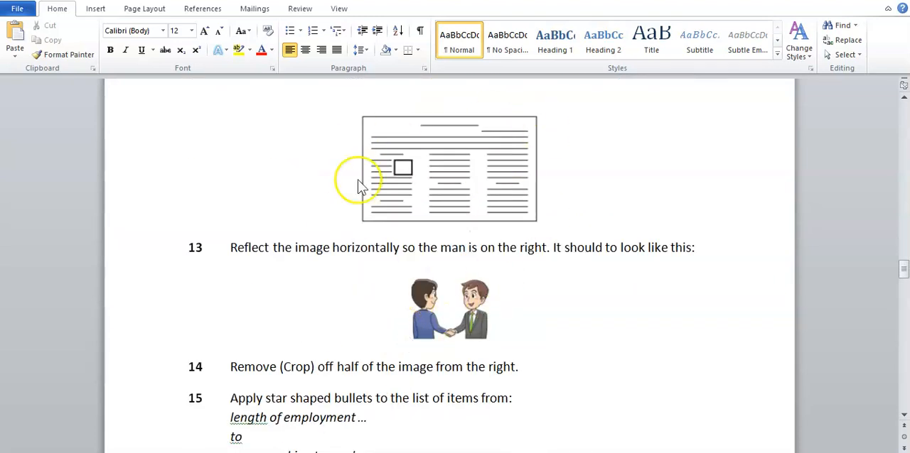
pyautogui.scroll(8, 483, 248)
pyautogui.scroll(2, 485, 253)
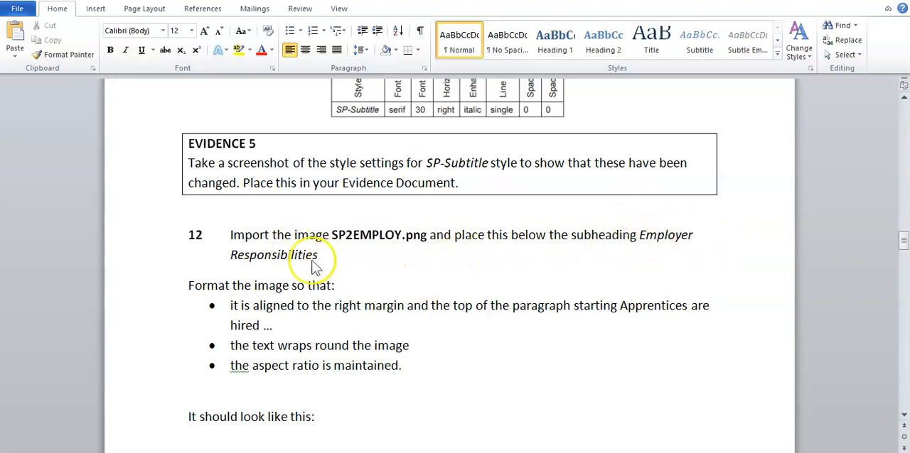
# In the EMPGUIDE document, insert the SP2EMPLOY picture from the Word_Files folder below the Employer Responsibilities subheading
pyautogui.moveTo(505, 452)
pyautogui.click(649, 412)
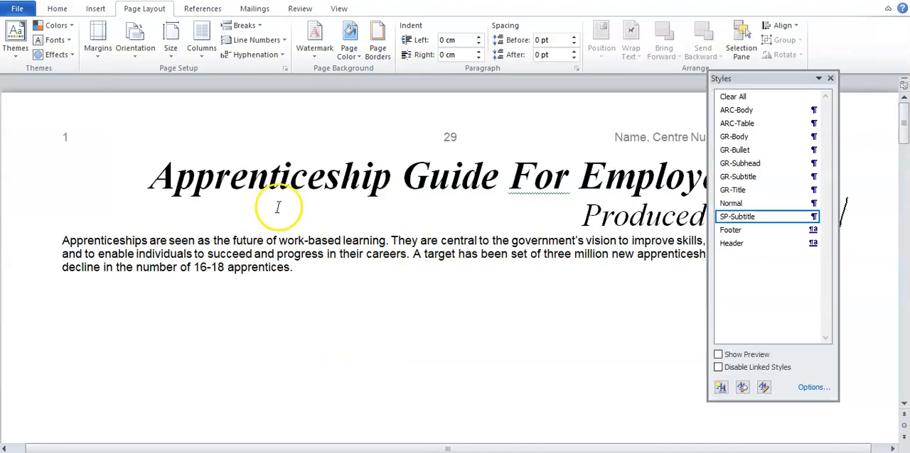
pyautogui.scroll(-5, 321, 280)
pyautogui.scroll(-4, 327, 285)
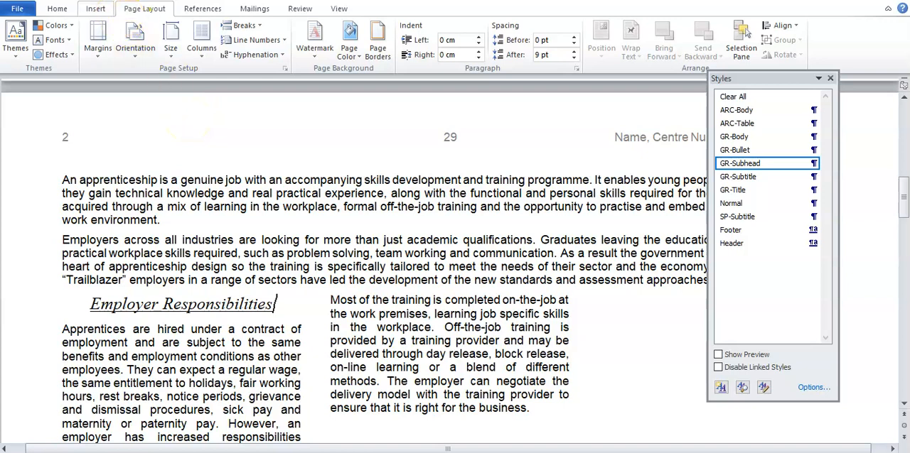
pyautogui.click(98, 8)
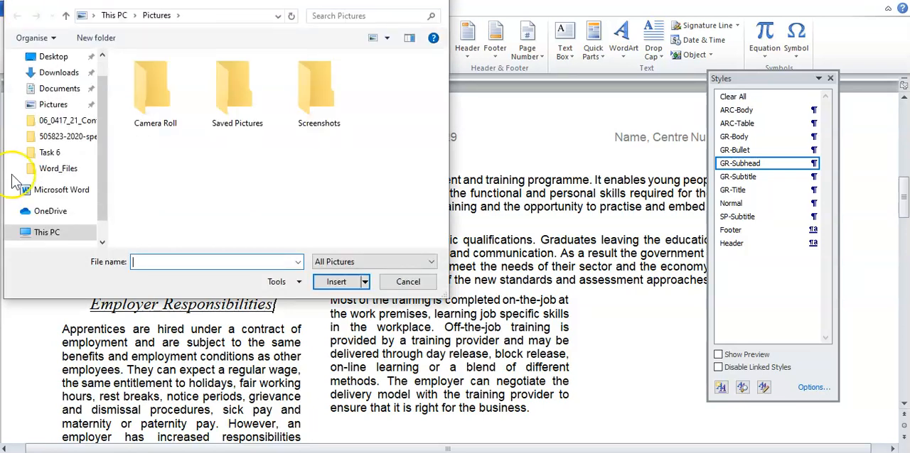
pyautogui.click(60, 171)
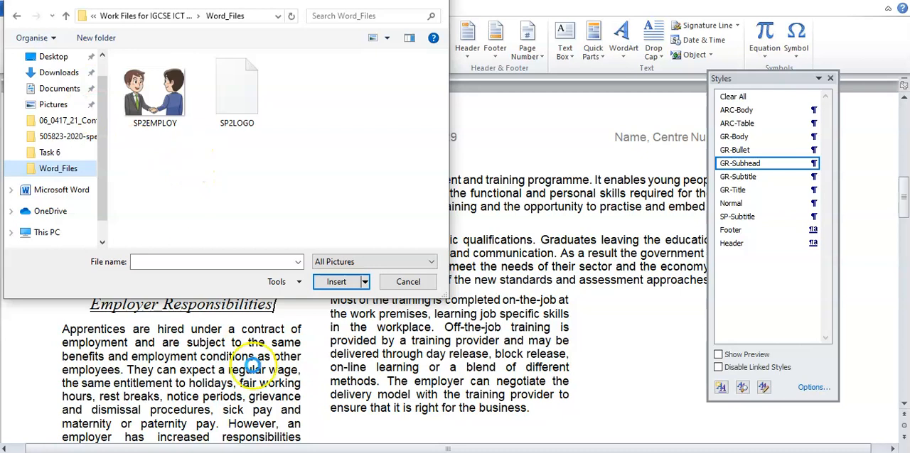
pyautogui.click(176, 114)
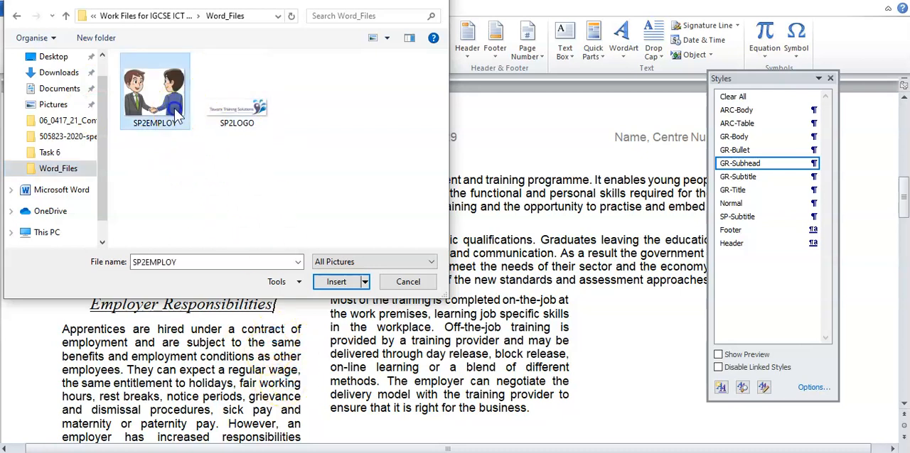
pyautogui.click(345, 285)
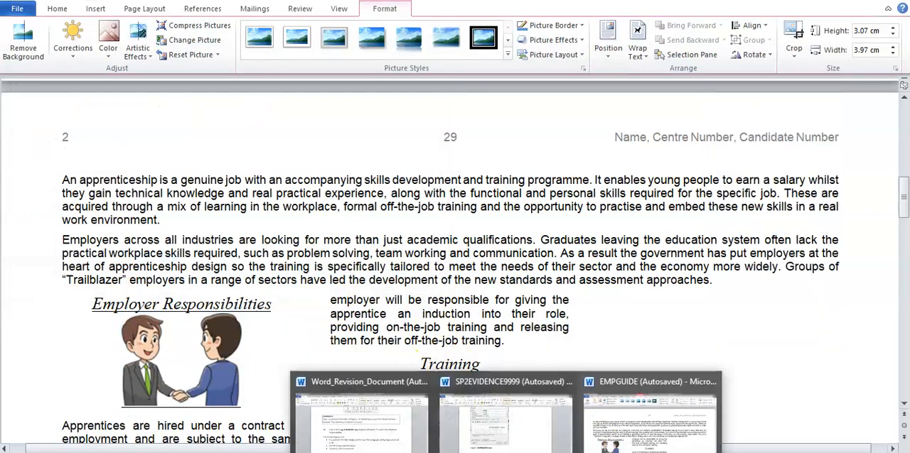
# Switch to the Word_Revision_Document and examine the alignment, text wrapping and aspect ratio requirements along with the sample layout
pyautogui.click(396, 416)
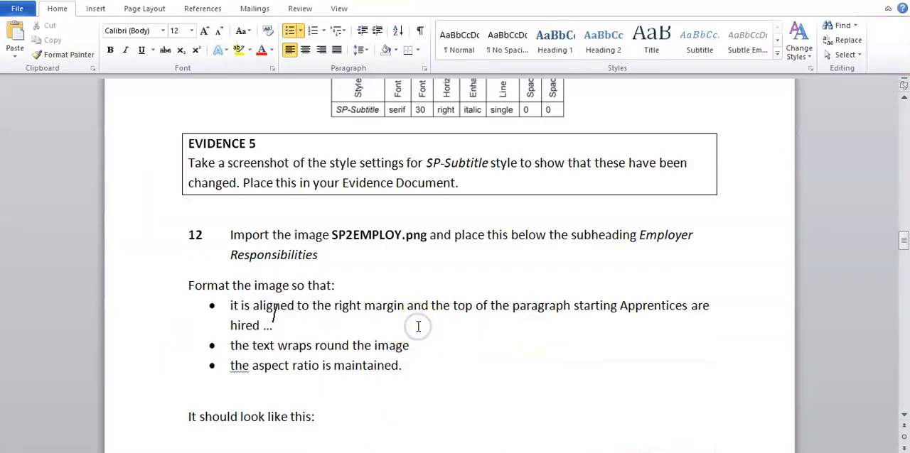
pyautogui.scroll(-1, 462, 299)
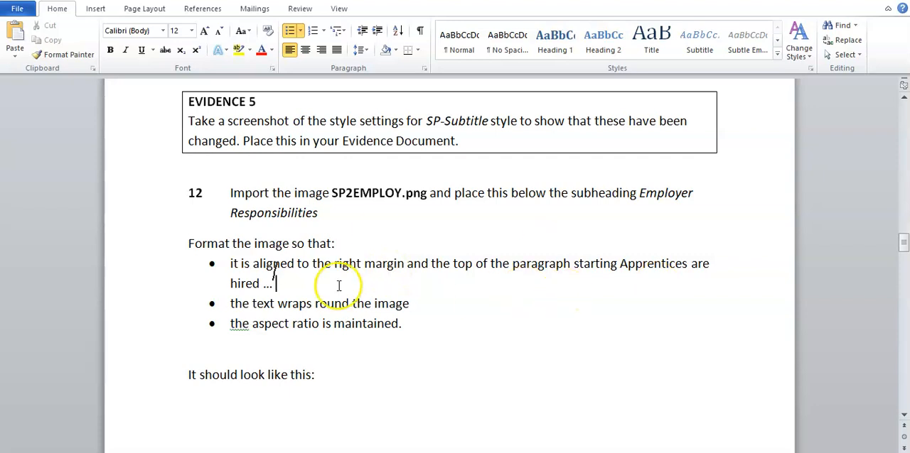
pyautogui.moveTo(233, 303); pyautogui.dragTo(403, 304)
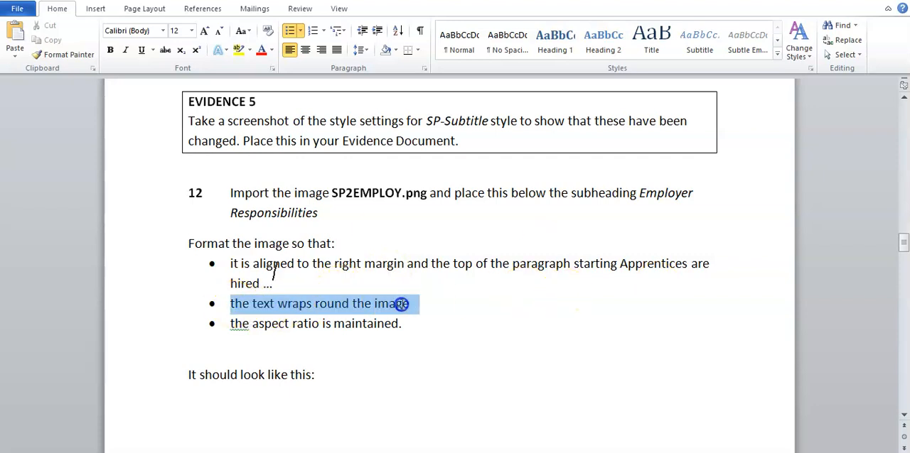
pyautogui.click(291, 306)
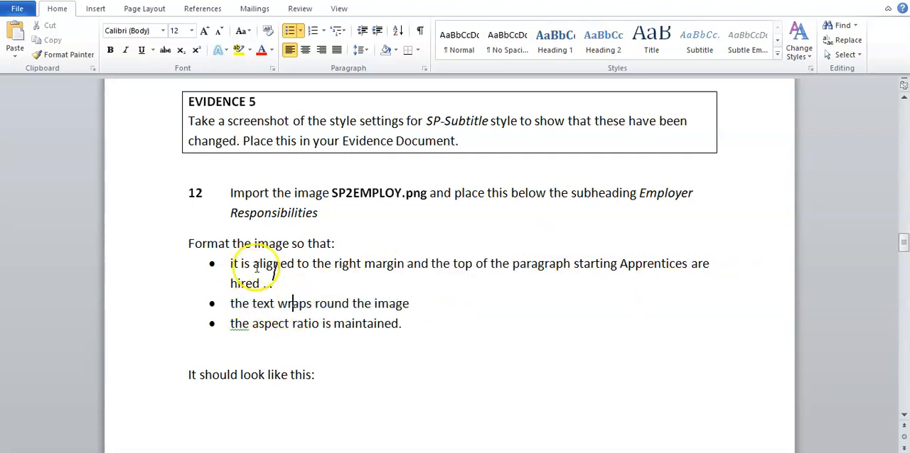
pyautogui.moveTo(417, 305); pyautogui.dragTo(233, 271)
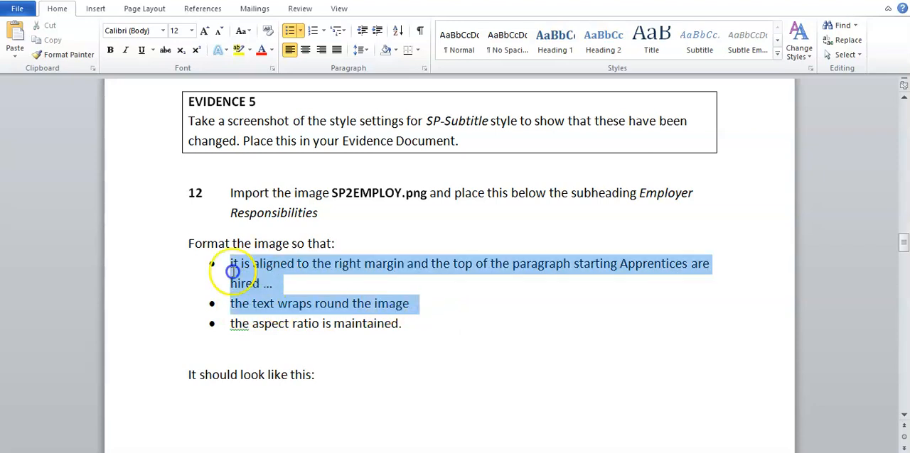
pyautogui.click(283, 284)
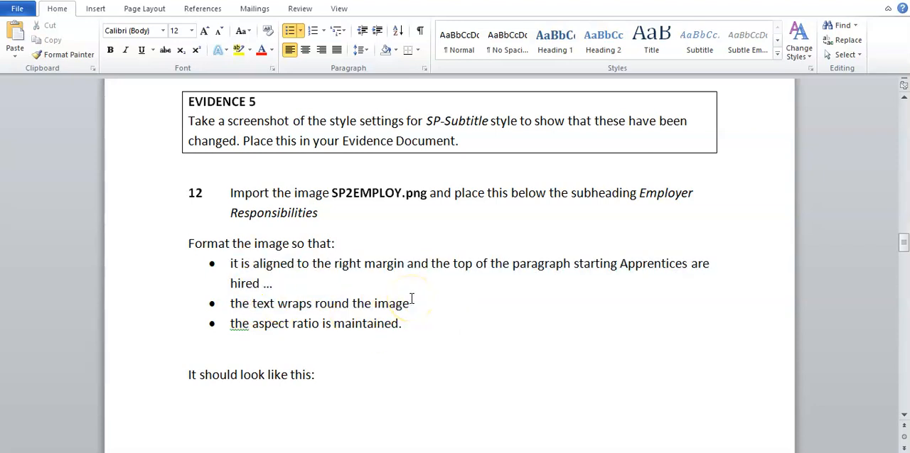
pyautogui.scroll(-7, 411, 301)
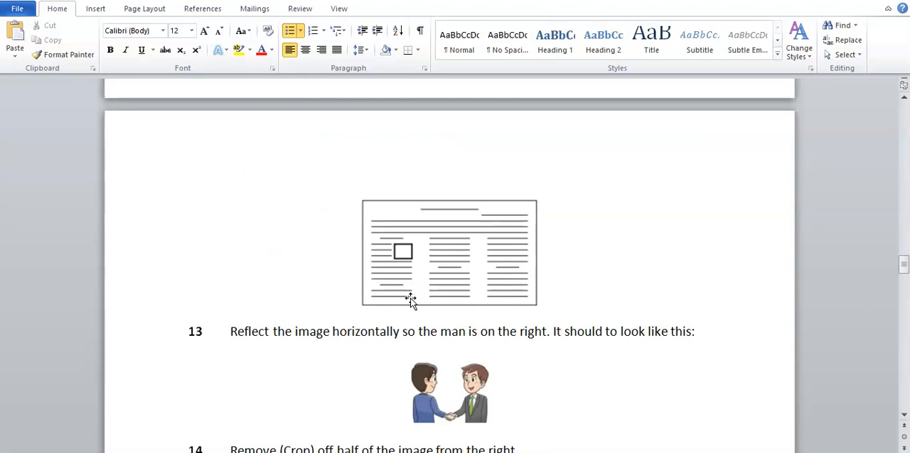
pyautogui.scroll(7, 406, 269)
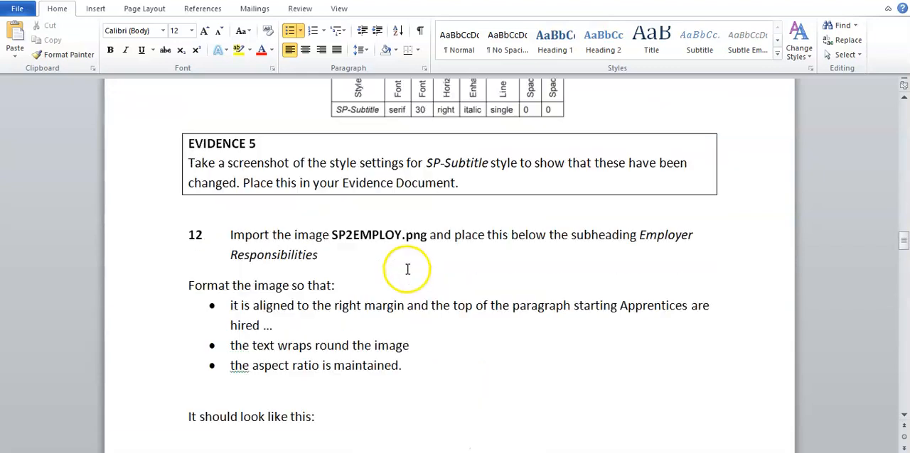
# Return to the EMPGUIDE document and set the handshake picture's text wrapping to Square
pyautogui.click(609, 417)
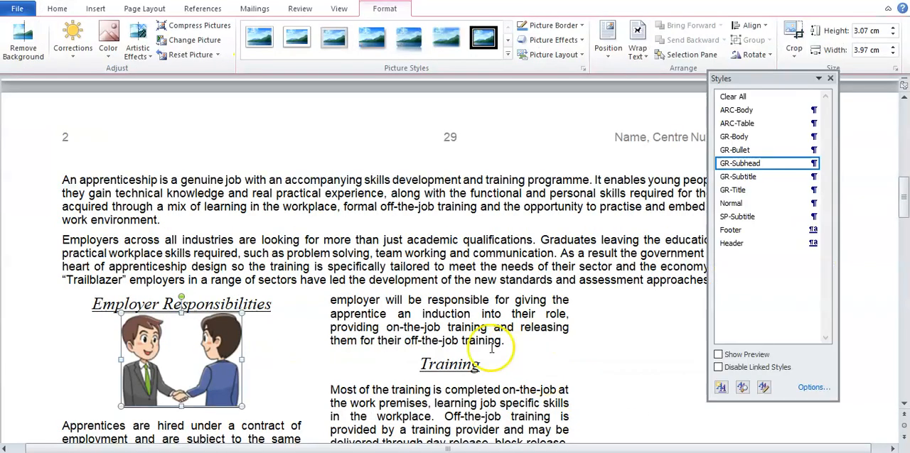
pyautogui.rightClick(183, 300)
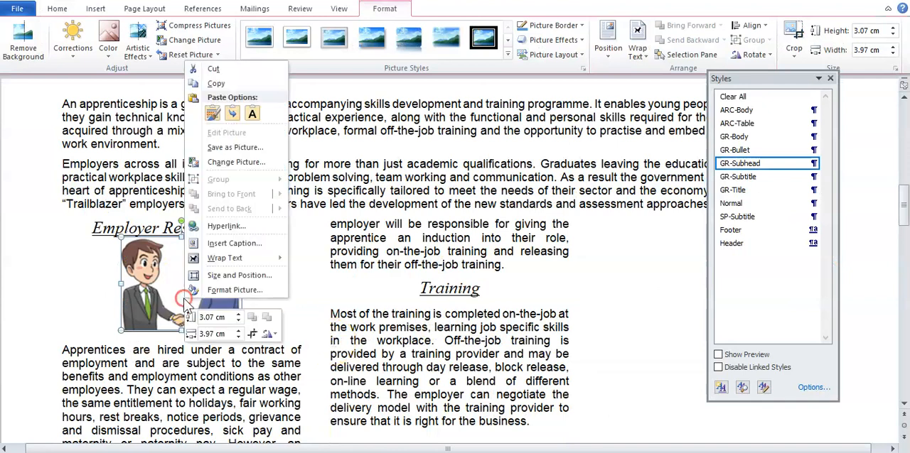
pyautogui.moveTo(247, 263)
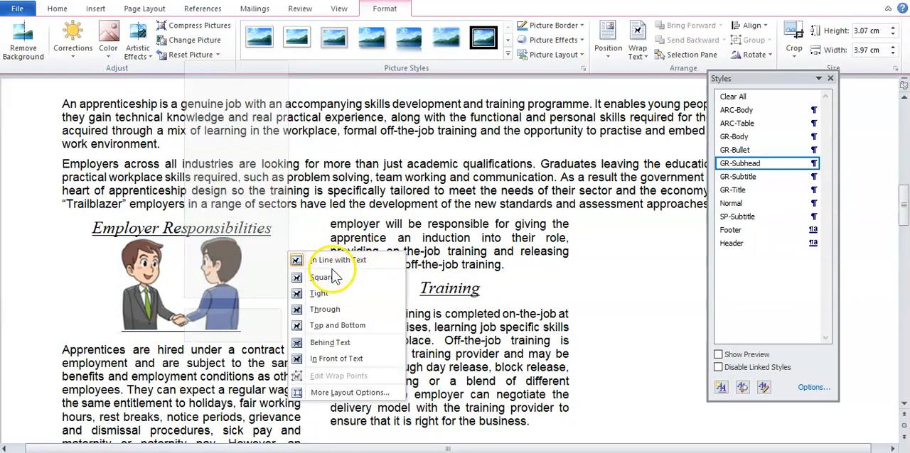
pyautogui.click(334, 280)
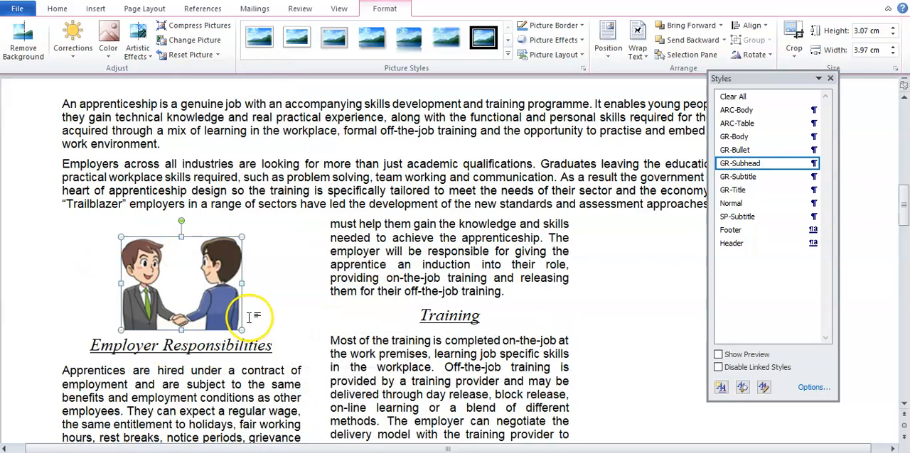
# Align the picture with the first column's right margin and the top of the paragraph starting "Apprentices are hired"
pyautogui.scroll(-1, 250, 317)
pyautogui.moveTo(194, 250); pyautogui.dragTo(220, 288)
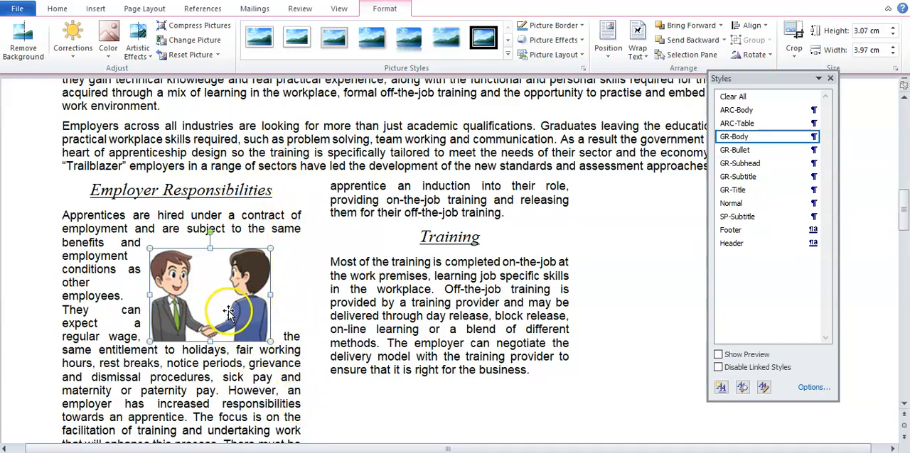
pyautogui.moveTo(227, 305); pyautogui.dragTo(262, 267)
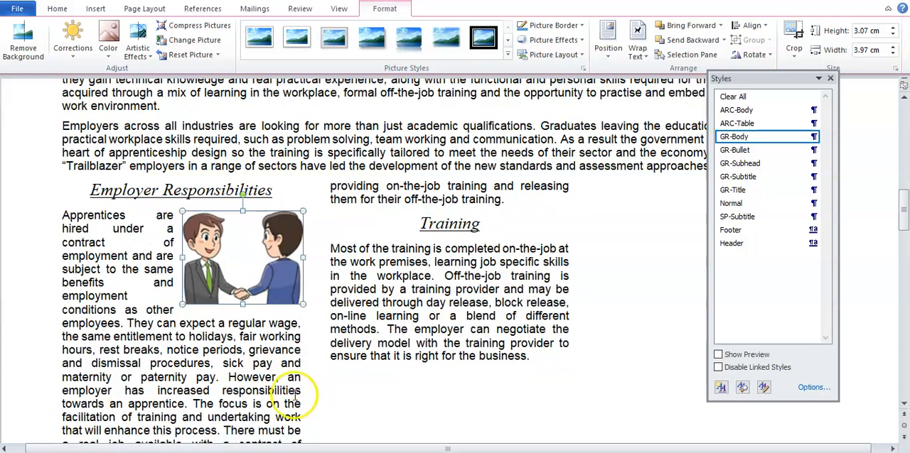
pyautogui.click(294, 396)
pyautogui.click(245, 297)
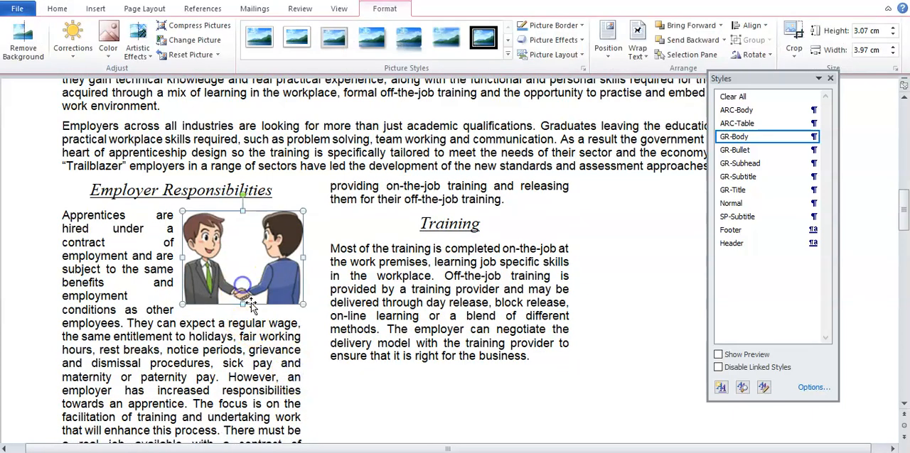
pyautogui.press('Left')
pyautogui.press('Left')
pyautogui.press('Left')
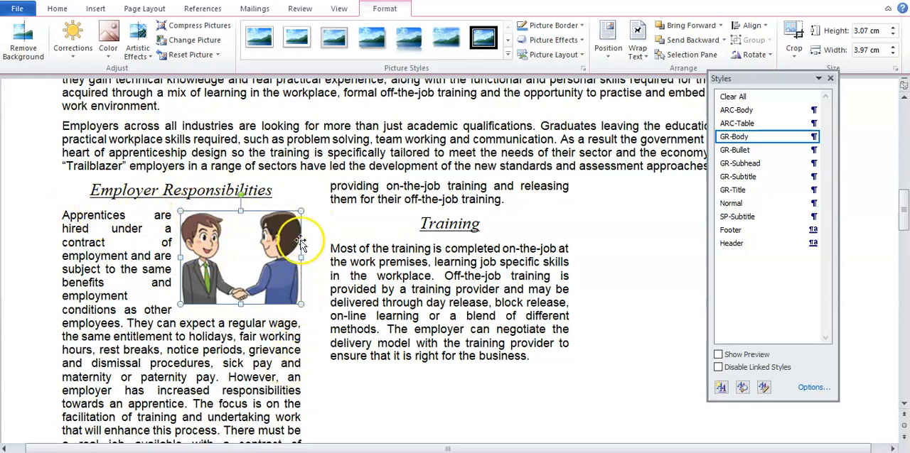
pyautogui.press('Left')
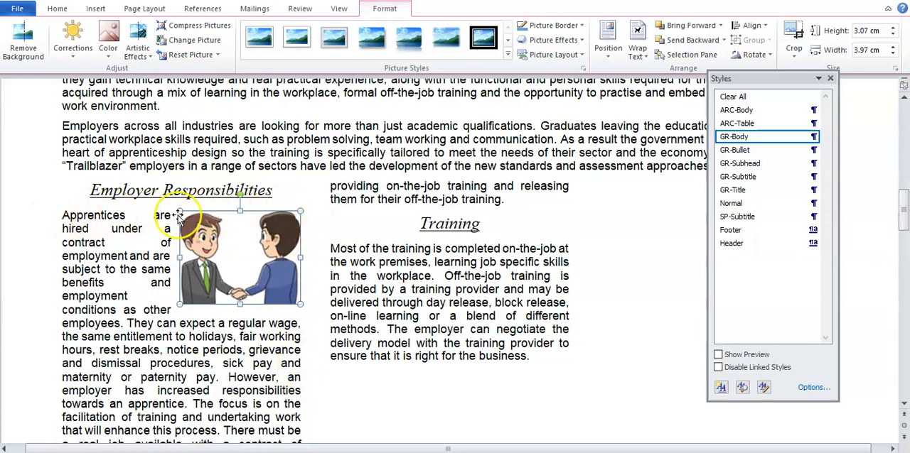
pyautogui.click(340, 276)
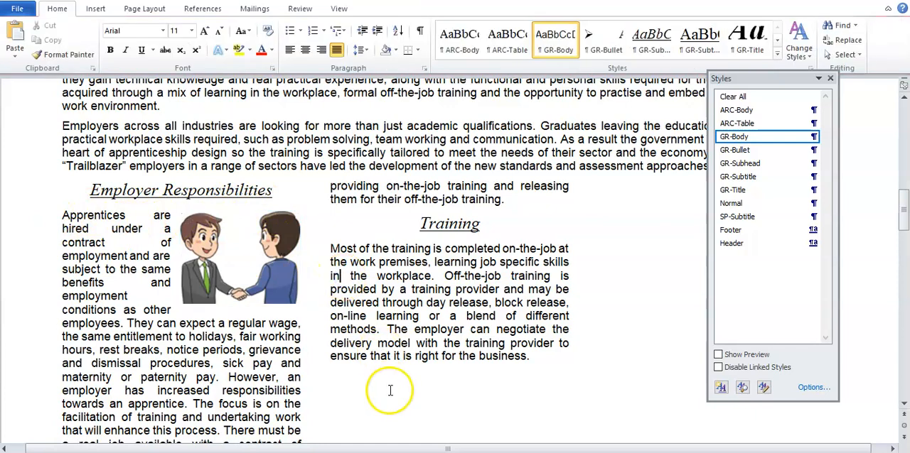
# Recheck the task 12 requirements, and verify in the EMPGUIDE picture's size settings that Lock aspect ratio is enabled
pyautogui.click(377, 435)
pyautogui.scroll(-1, 366, 339)
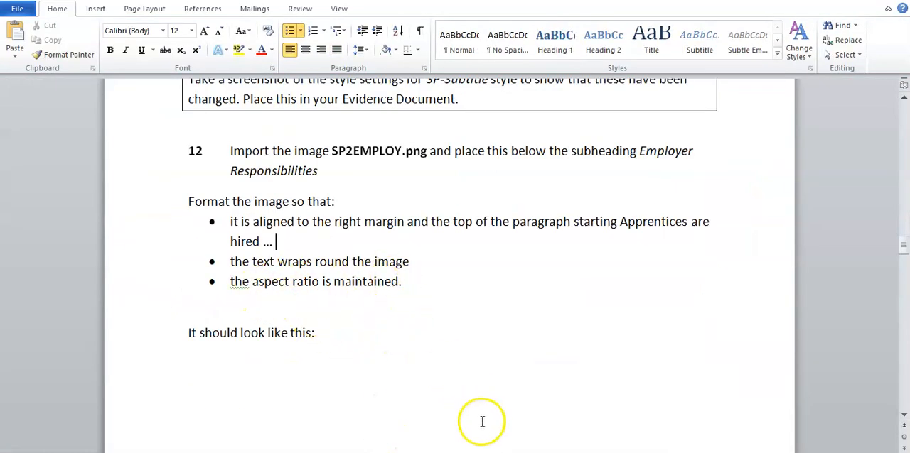
pyautogui.click(625, 431)
pyautogui.click(287, 268)
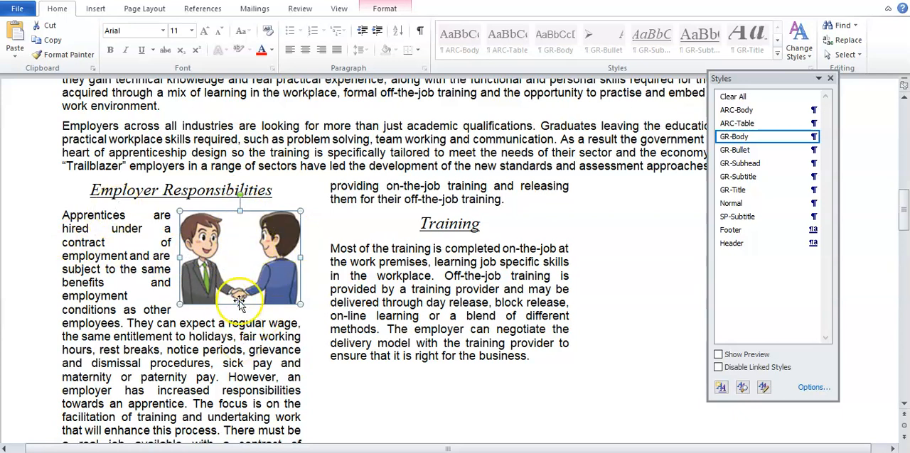
pyautogui.rightClick(258, 255)
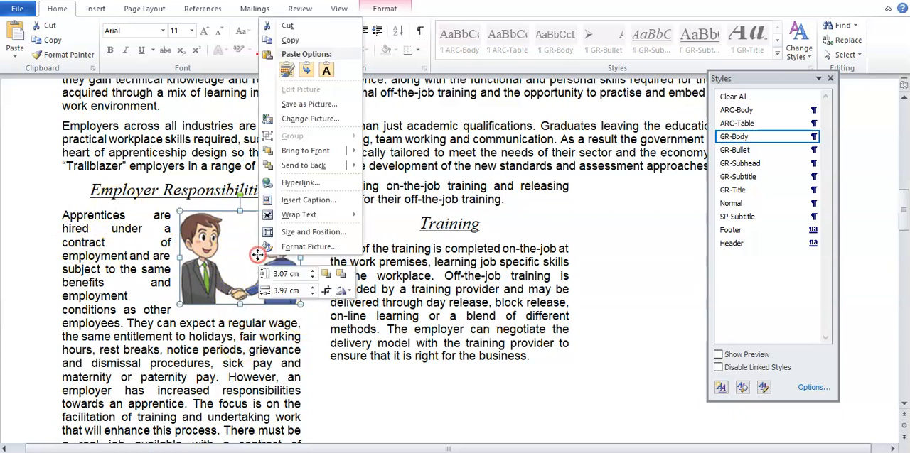
pyautogui.click(230, 256)
pyautogui.rightClick(230, 258)
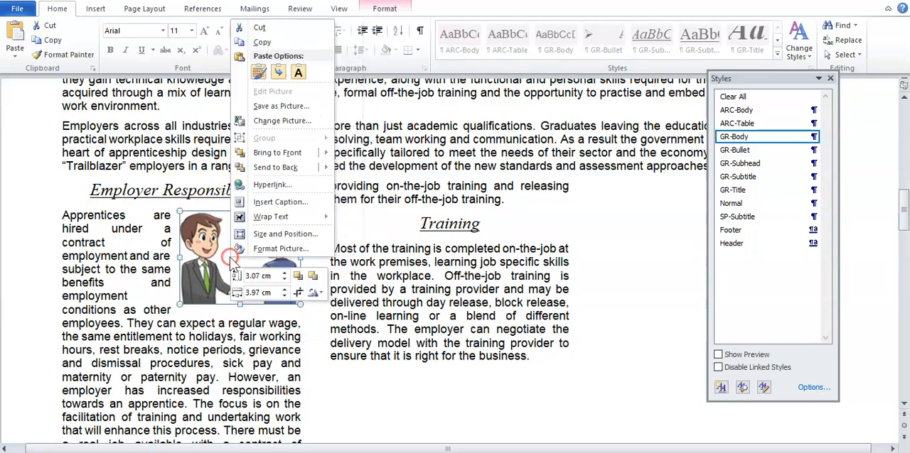
pyautogui.click(285, 235)
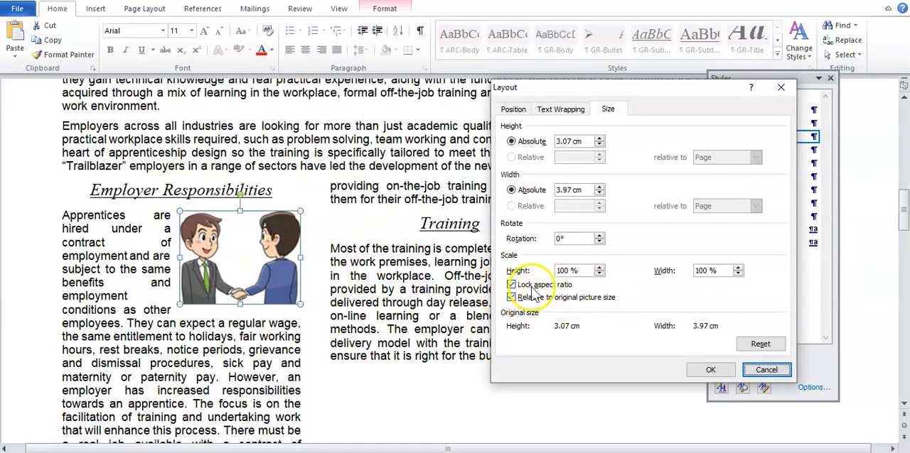
pyautogui.click(710, 370)
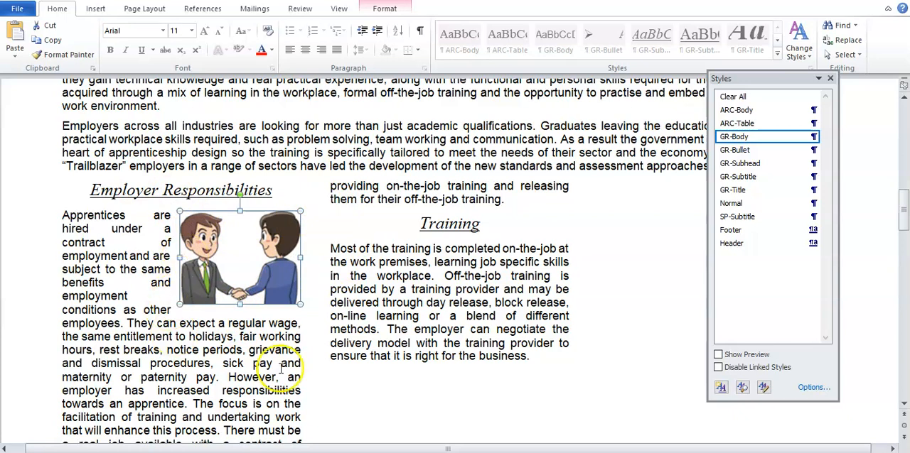
# Go back to the Word_Revision_Document and view the instructions following the aspect ratio requirement
pyautogui.click(505, 452)
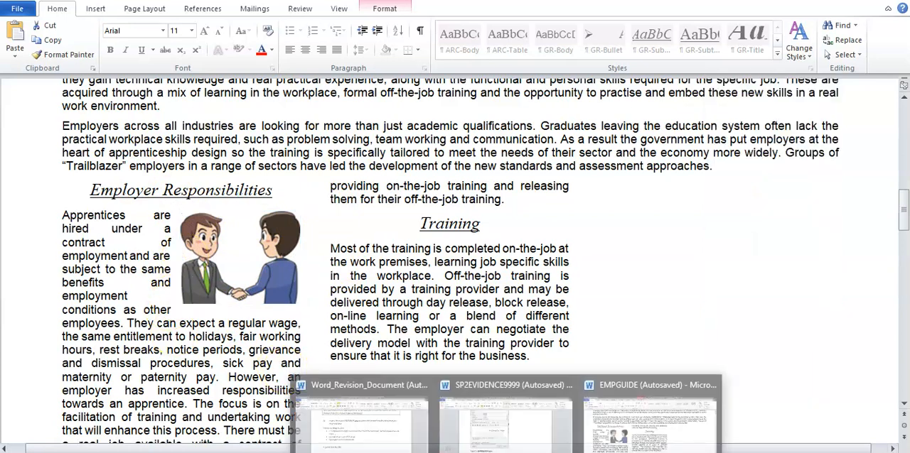
pyautogui.click(398, 427)
pyautogui.click(415, 313)
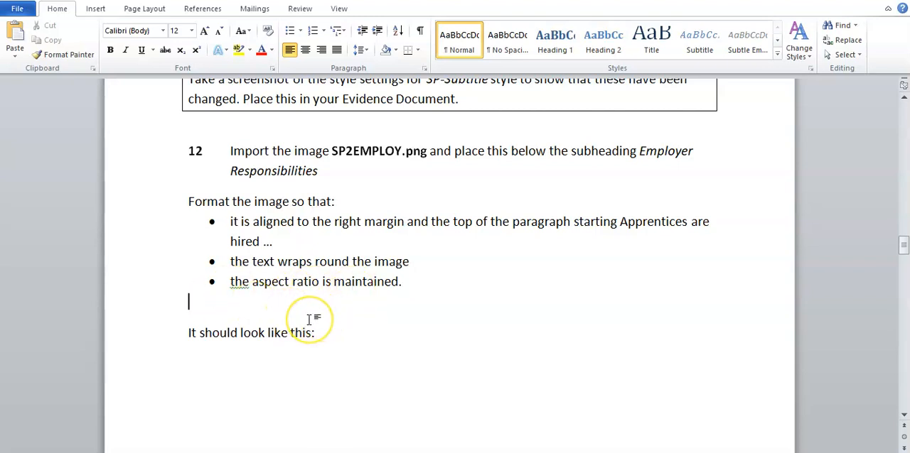
pyautogui.scroll(-3, 308, 319)
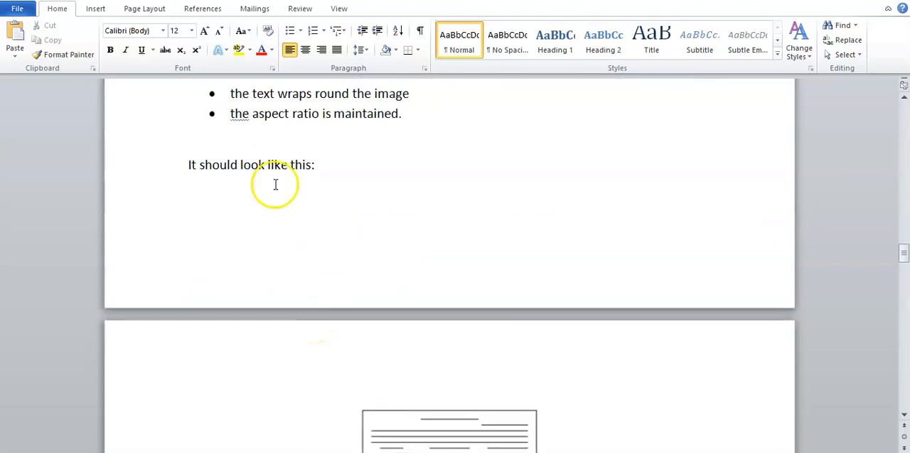
# Read task 13 in the revision document, and in EMPGUIDE flip the handshake picture horizontally so the man is on the right
pyautogui.scroll(-4, 319, 203)
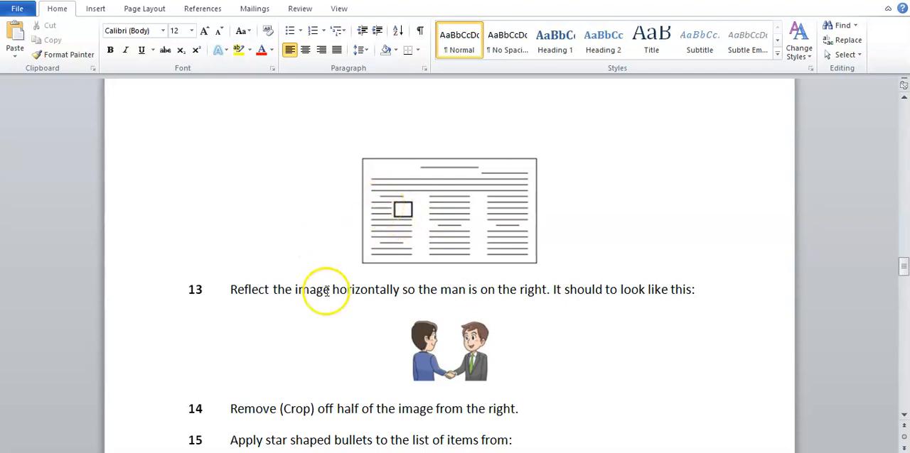
pyautogui.scroll(-1, 349, 311)
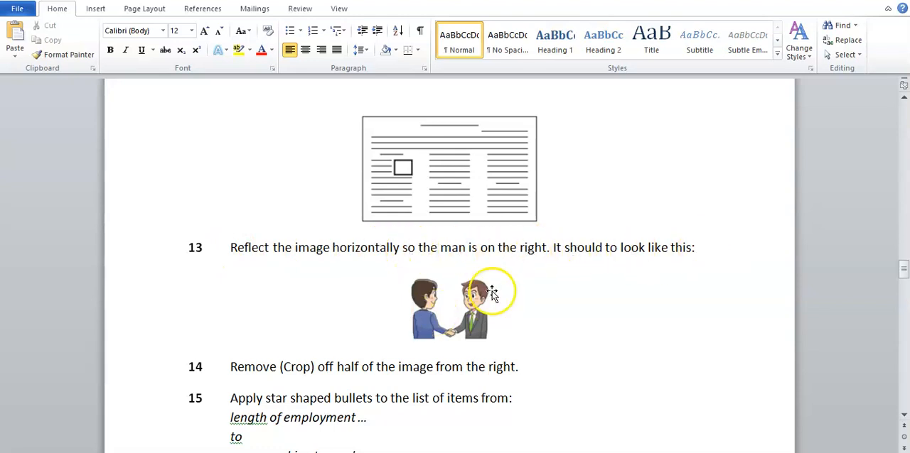
pyautogui.moveTo(505, 452)
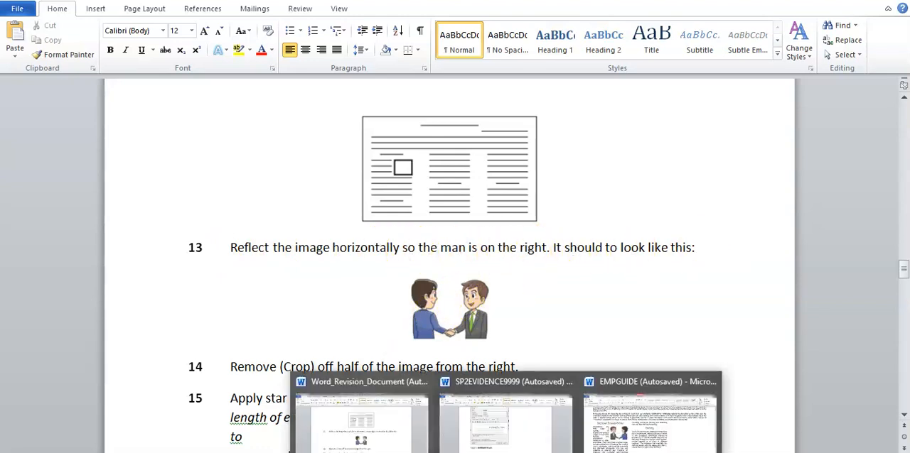
pyautogui.click(650, 418)
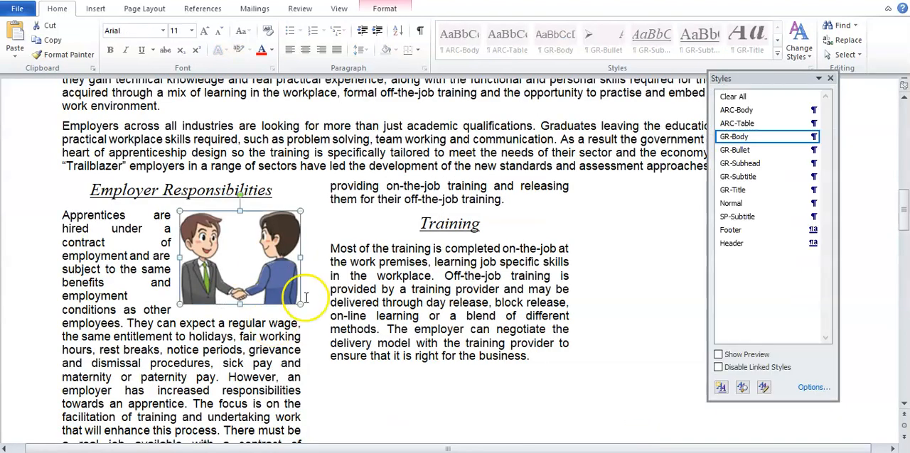
pyautogui.doubleClick(270, 264)
pyautogui.click(390, 10)
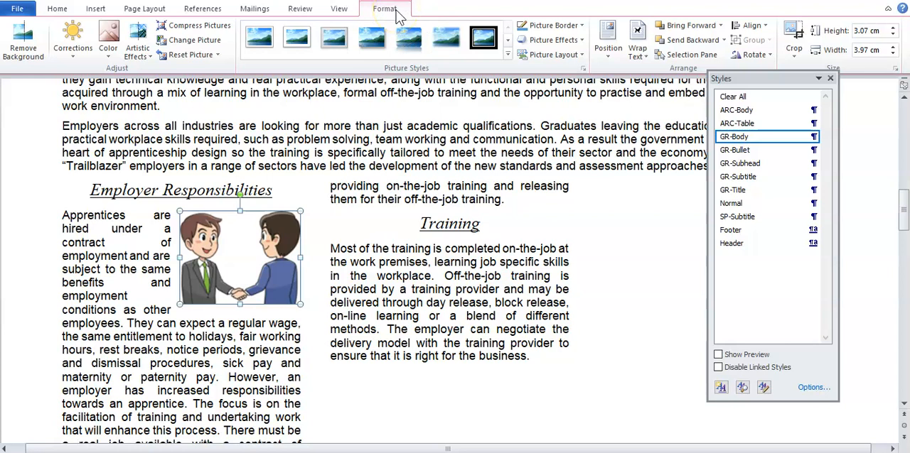
pyautogui.click(770, 57)
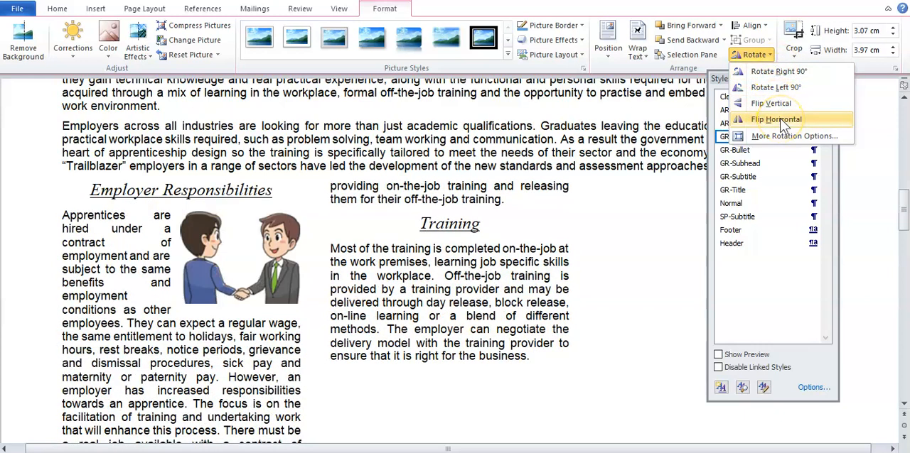
pyautogui.click(779, 118)
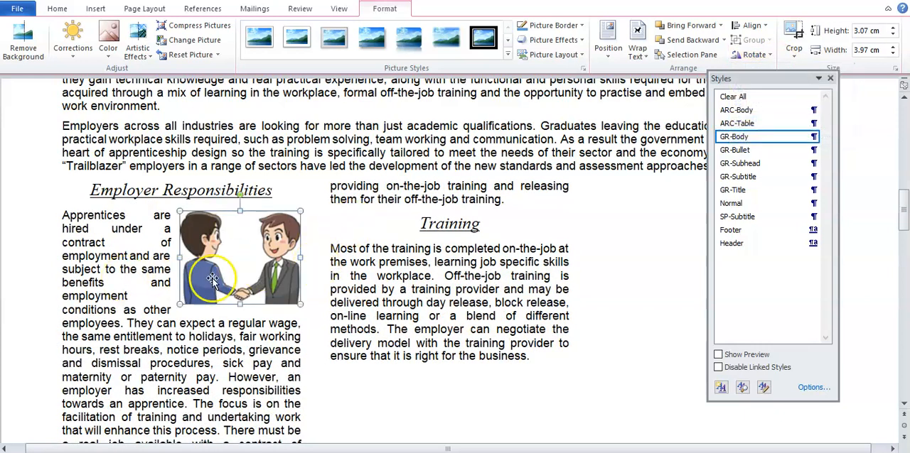
# Check task 14 in the revision document, and in EMPGUIDE crop the right half off the picture, leaving it about 2.1 cm wide
pyautogui.click(386, 426)
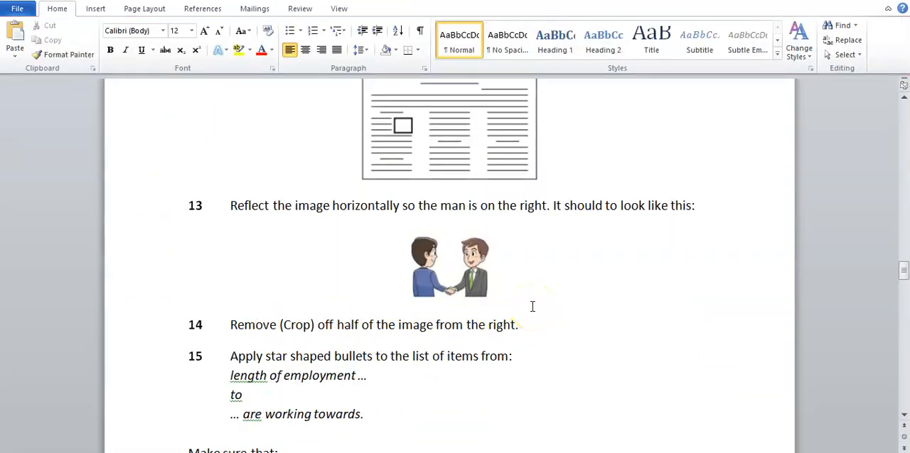
pyautogui.moveTo(610, 448)
pyautogui.click(621, 367)
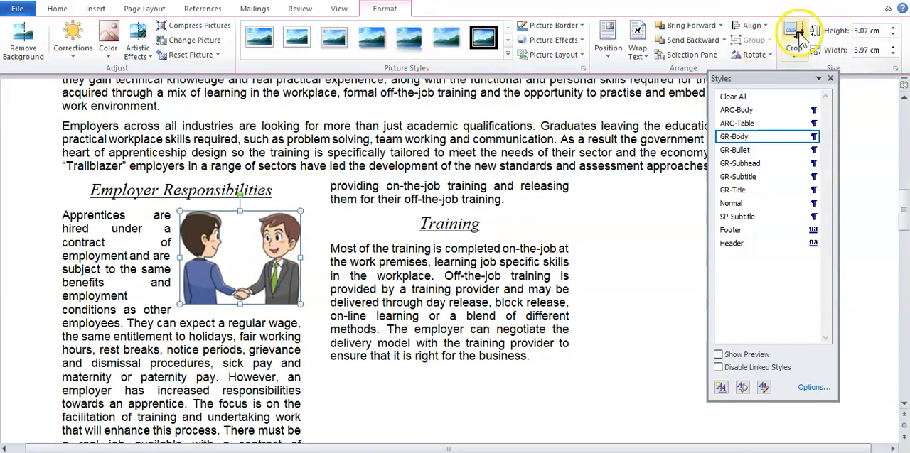
pyautogui.click(796, 55)
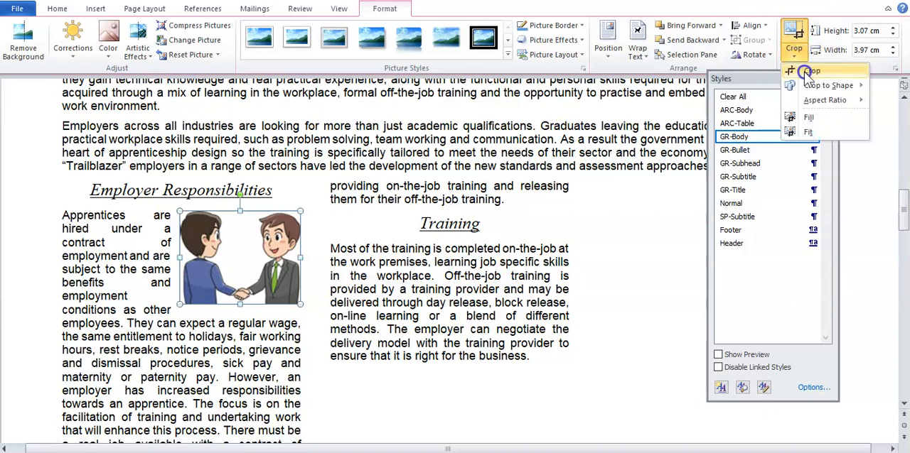
pyautogui.click(807, 71)
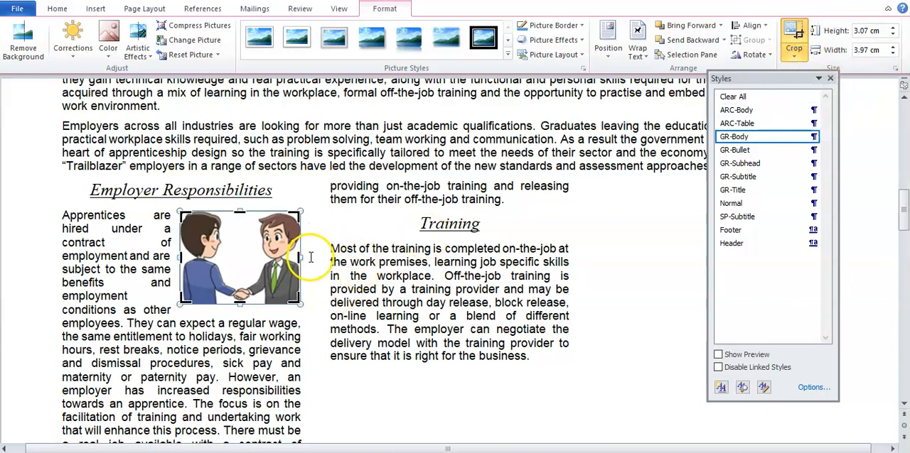
pyautogui.moveTo(300, 259); pyautogui.dragTo(245, 268)
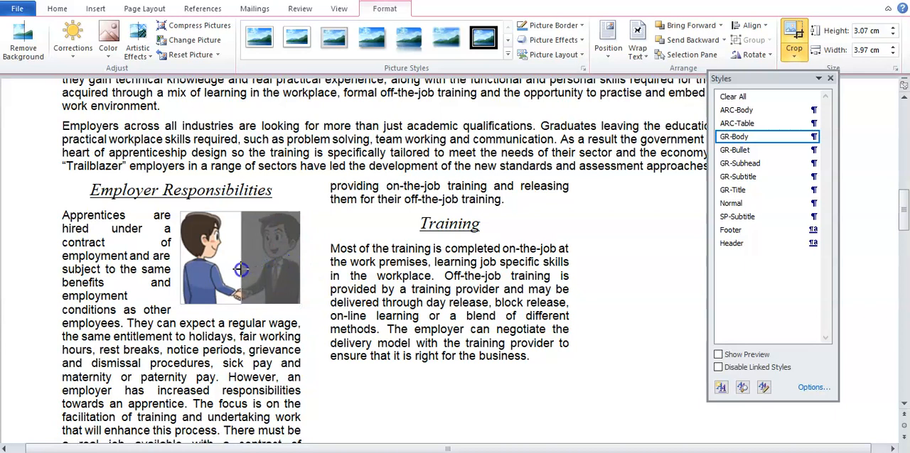
pyautogui.moveTo(242, 269); pyautogui.dragTo(240, 267)
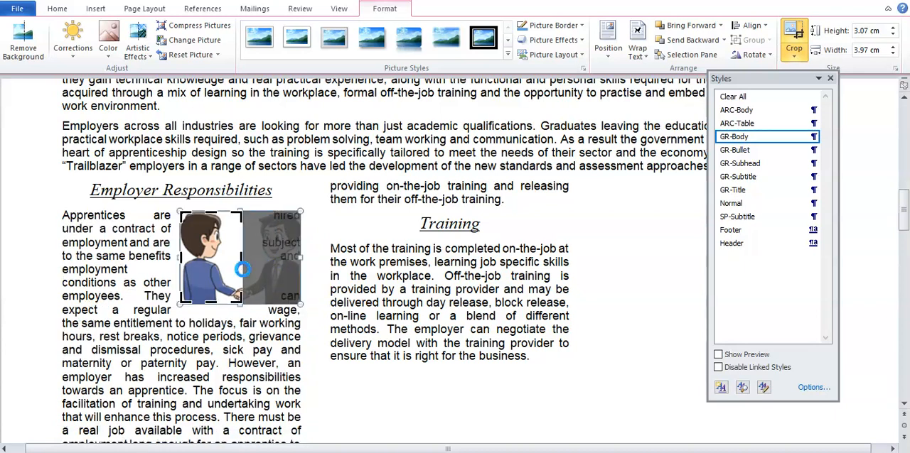
pyautogui.click(380, 276)
# Move the cropped picture across to the first column's right margin, keeping it level with the top of the "Apprentices are hired" paragraph
pyautogui.click(210, 279)
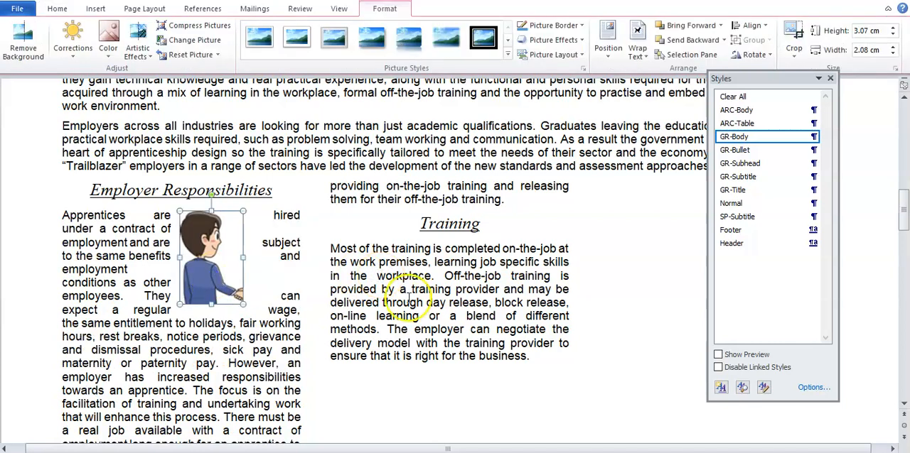
pyautogui.press('Right')
pyautogui.press('Right')
pyautogui.press('Right')
pyautogui.press('Right')
pyautogui.press('Right')
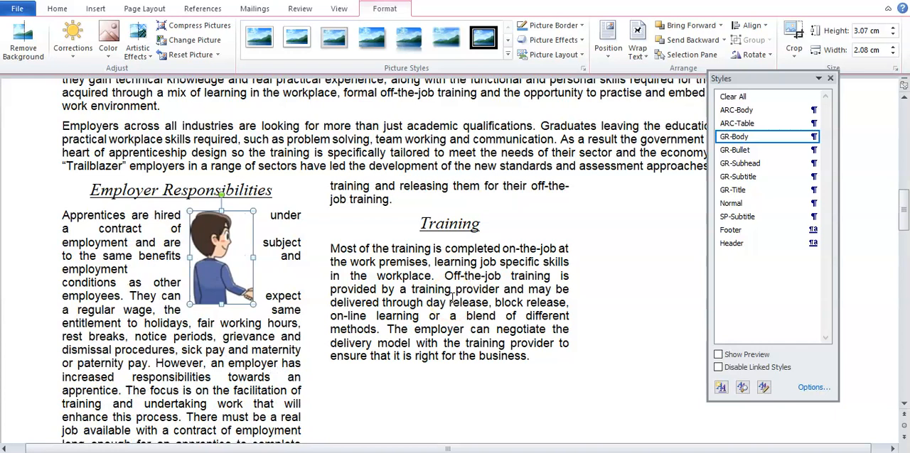
pyautogui.press('Right')
pyautogui.press('Right')
pyautogui.press('Right')
pyautogui.moveTo(240, 259); pyautogui.dragTo(279, 257)
pyautogui.click(359, 243)
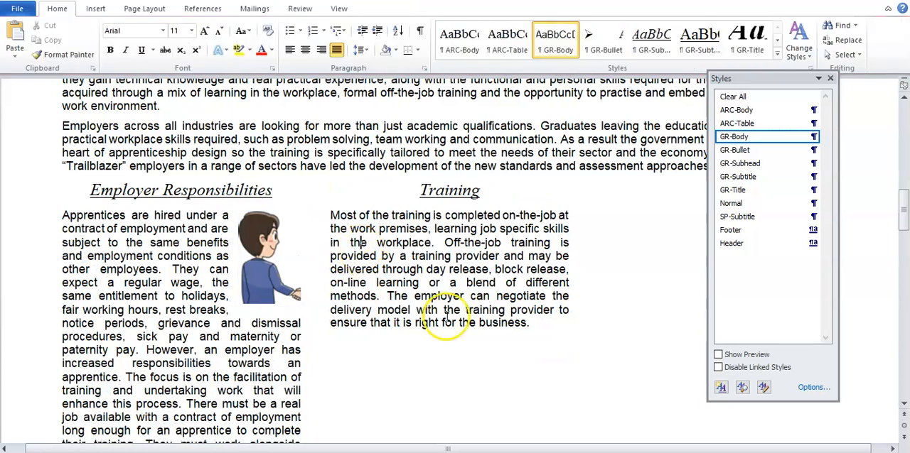
# Return to the Word_Revision_Document and review task 12's requirements for right margin alignment, text wrapping and aspect ratio
pyautogui.click(506, 452)
pyautogui.click(371, 378)
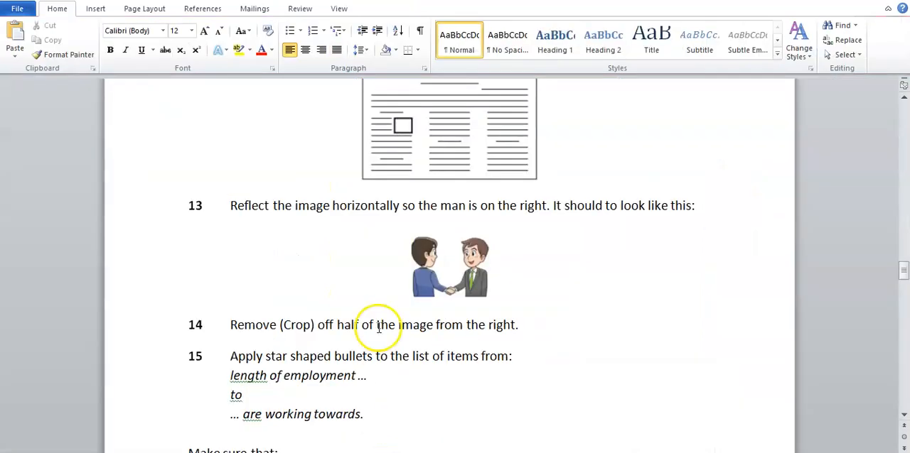
pyautogui.scroll(2, 382, 332)
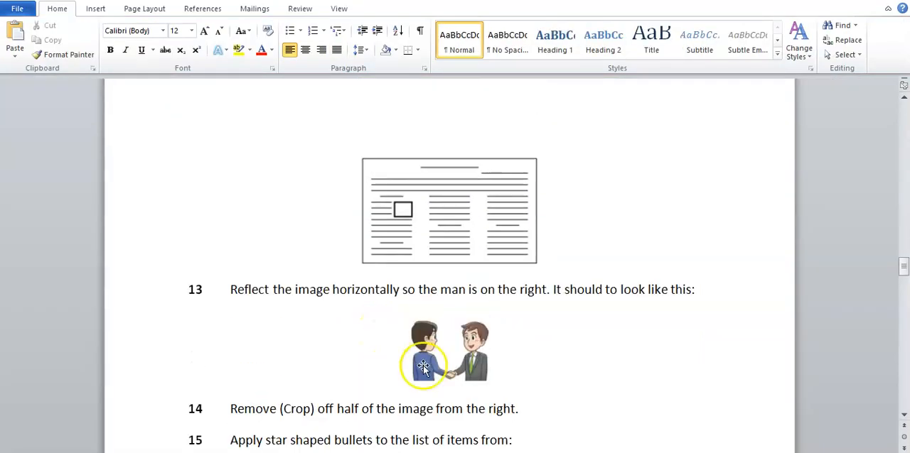
pyautogui.scroll(10, 365, 367)
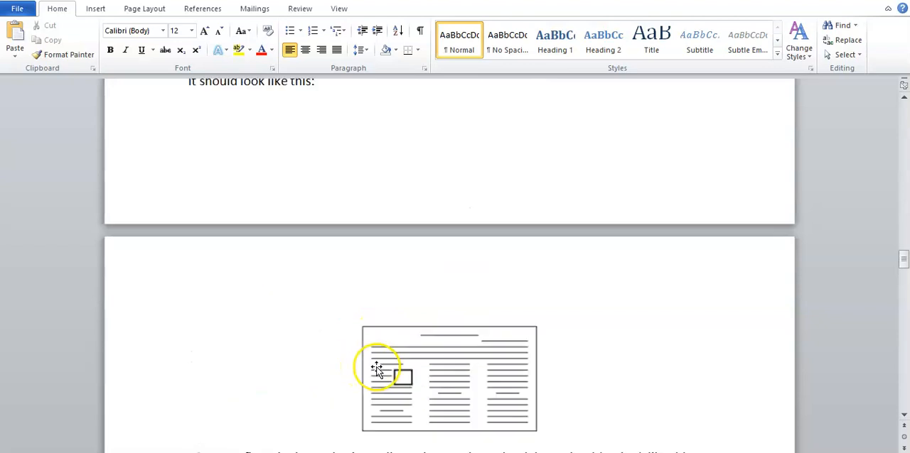
pyautogui.scroll(-1, 378, 366)
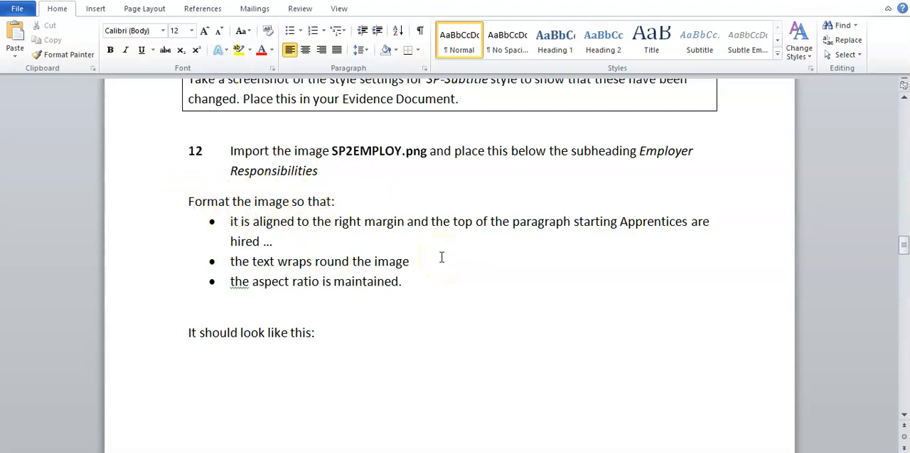
pyautogui.moveTo(453, 222); pyautogui.dragTo(545, 230)
pyautogui.click(442, 226)
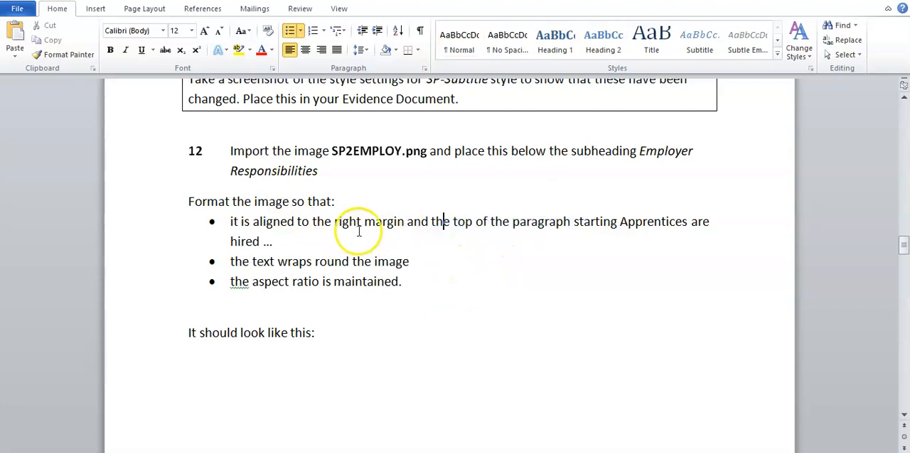
pyautogui.moveTo(402, 226); pyautogui.dragTo(360, 225)
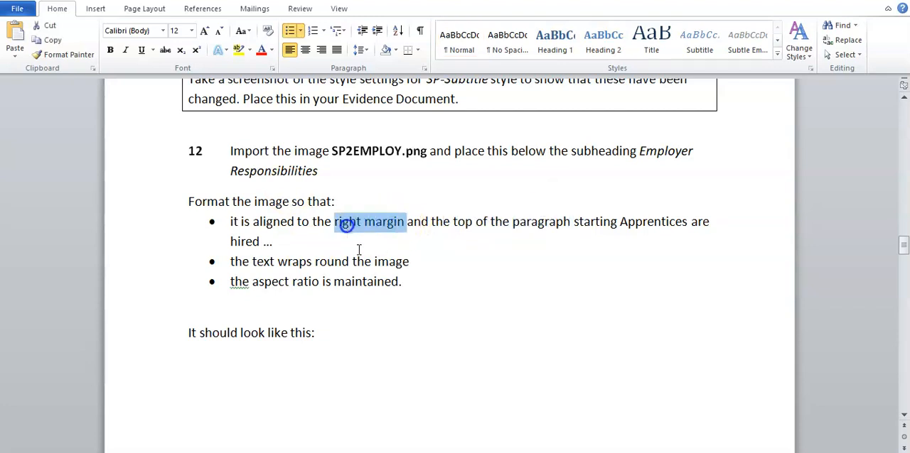
pyautogui.click(388, 261)
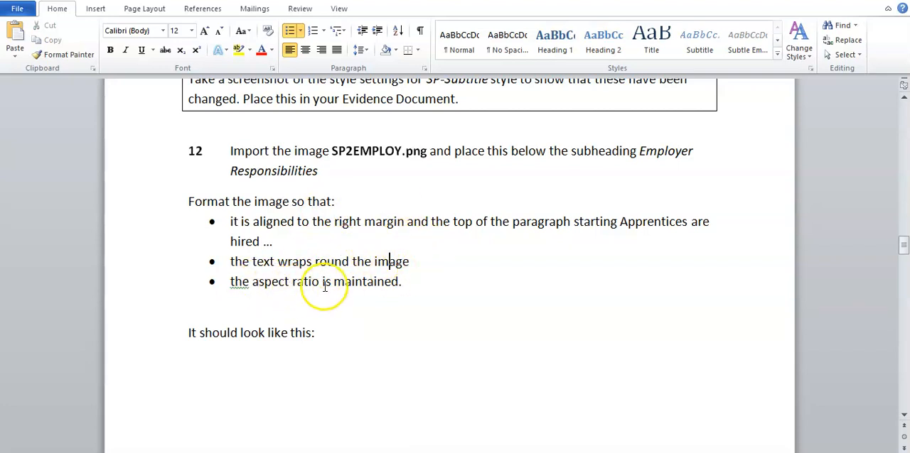
pyautogui.moveTo(321, 282); pyautogui.dragTo(256, 282)
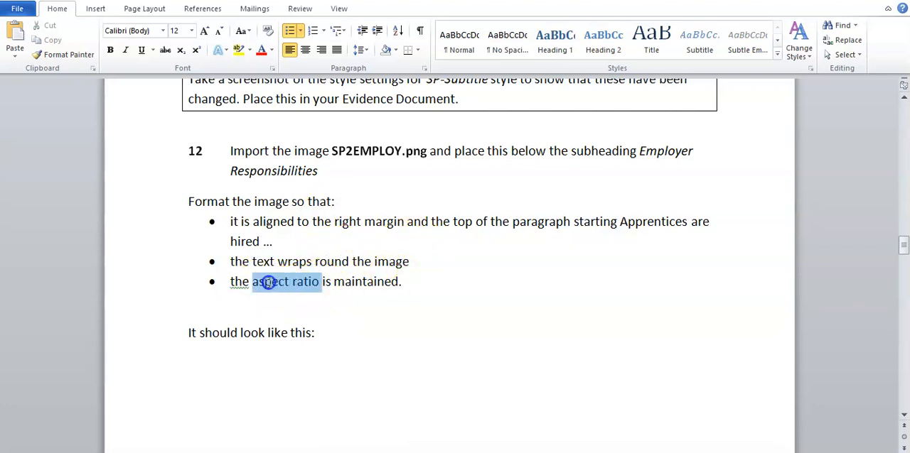
pyautogui.click(346, 283)
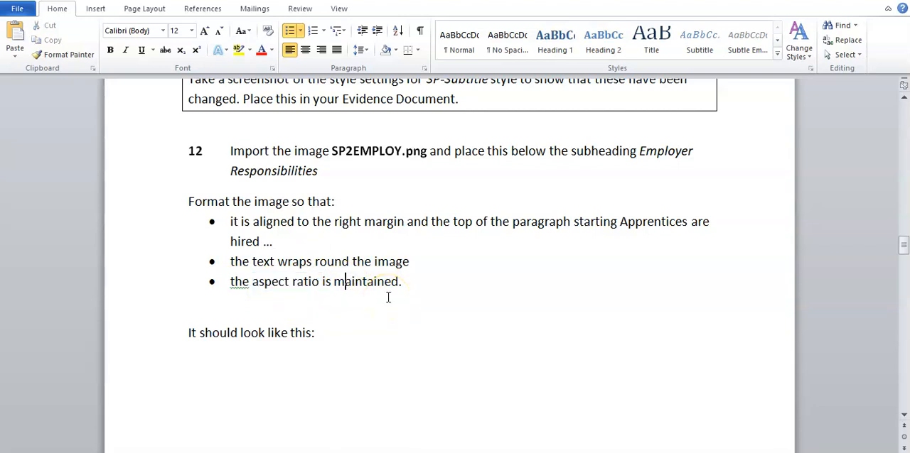
# View the instructions for tasks 13 to 15 in the revision document
pyautogui.scroll(-3, 388, 297)
pyautogui.scroll(-3, 388, 297)
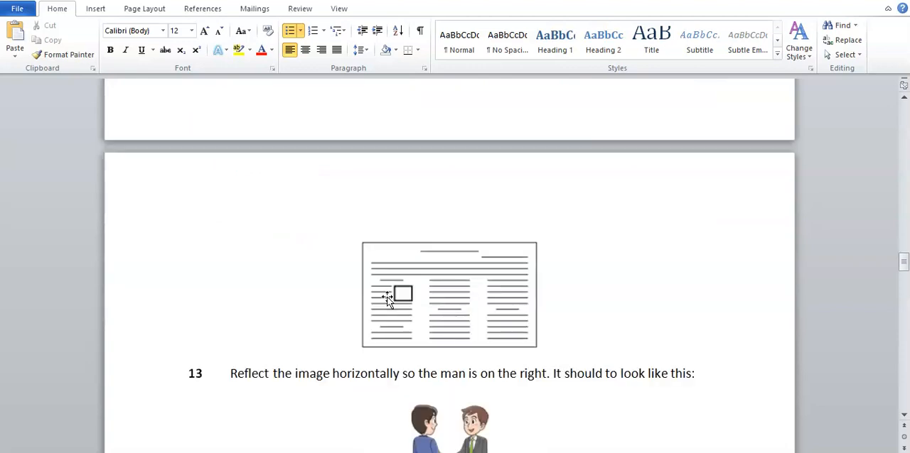
pyautogui.scroll(-3, 388, 297)
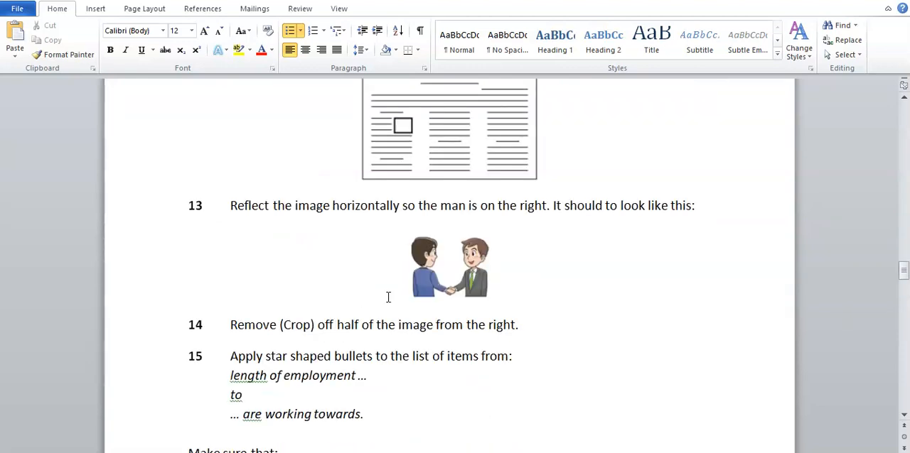